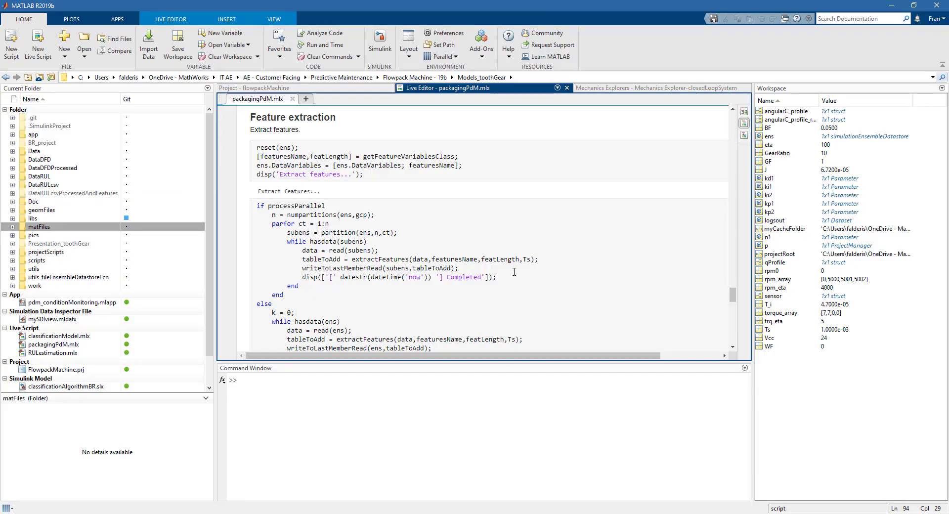
Maximize the live script editor and select the extractFeatures call inside the parfor loop
{"action": "double_click", "coordinate": [491, 88]}
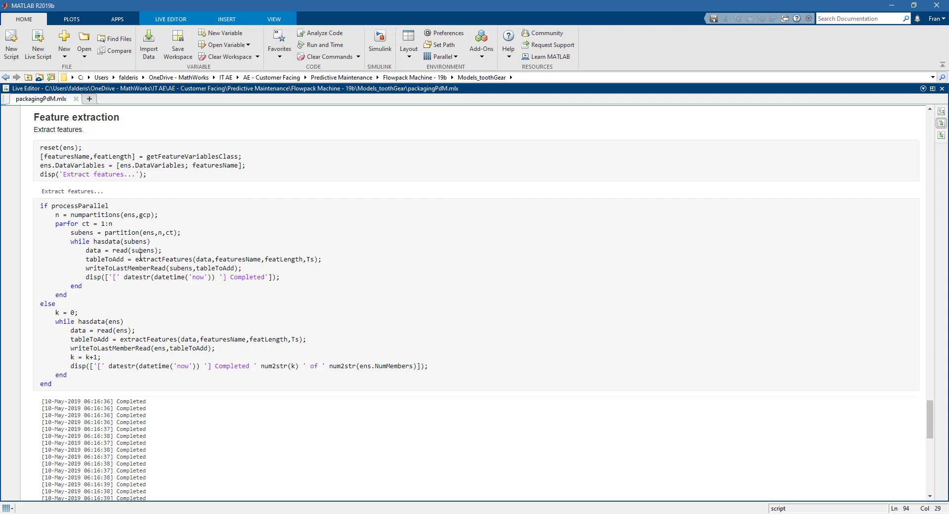
{"action": "left_click_drag", "start_coordinate": [137, 259], "coordinate": [195, 264]}
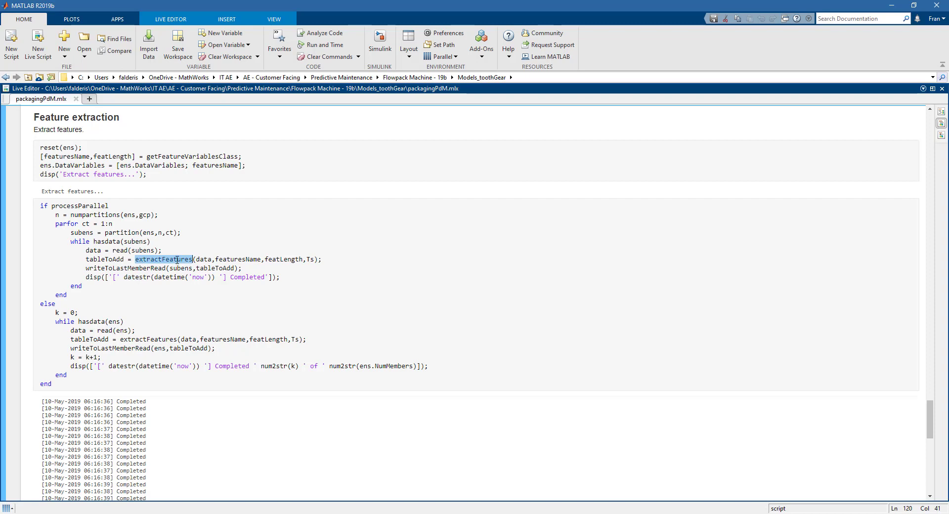
Open the extractFeatures.m function file and mark its getFeatures sub-function call
{"action": "right_click", "coordinate": [177, 259]}
{"action": "left_click", "coordinate": [201, 276]}
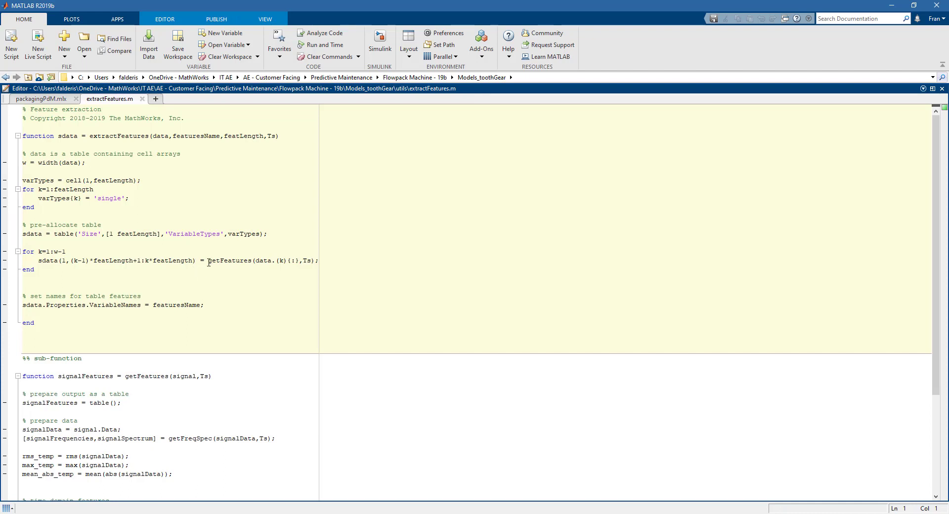
{"action": "left_click_drag", "start_coordinate": [208, 260], "coordinate": [251, 261]}
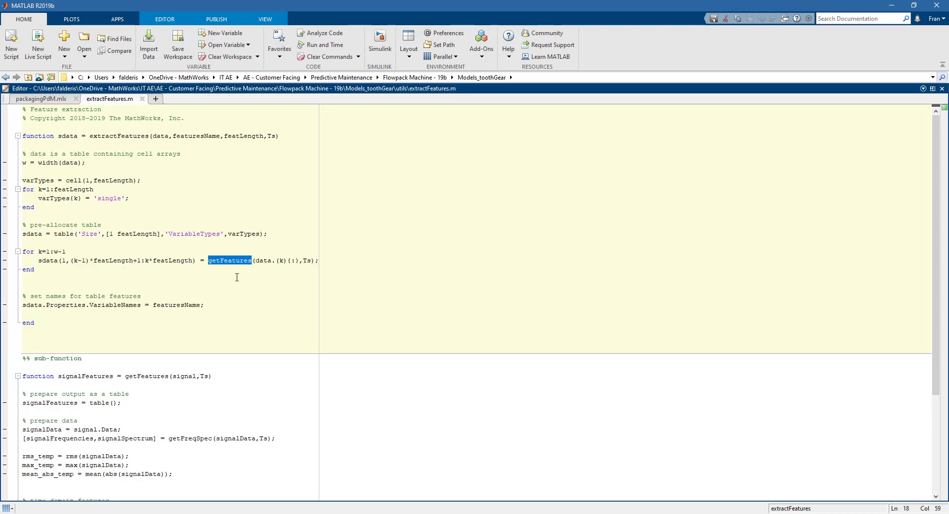
{"action": "left_click", "coordinate": [238, 277]}
Review the time-domain and frequency-domain feature sections, then return to packagingPdM.mlx
{"action": "scroll", "coordinate": [238, 277], "scroll_direction": "down", "scroll_amount": 3}
{"action": "scroll", "coordinate": [238, 278], "scroll_direction": "down", "scroll_amount": 2}
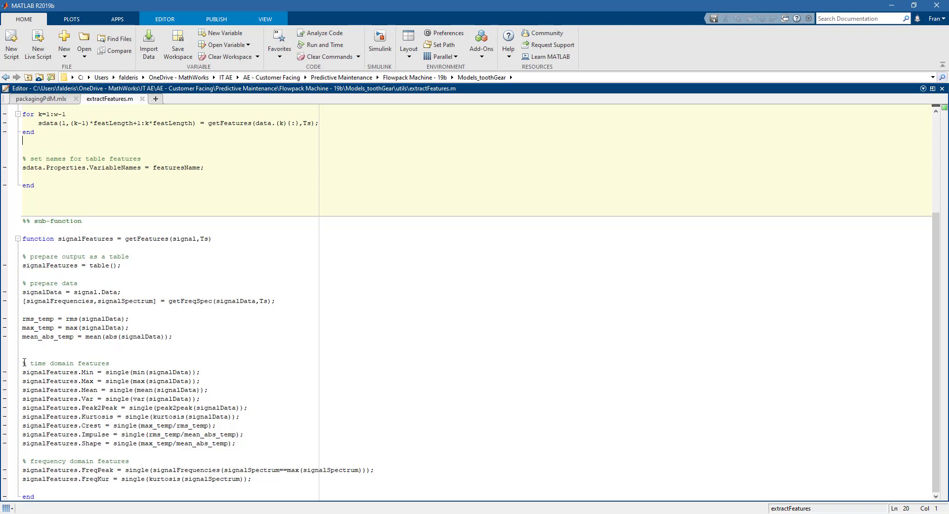
{"action": "left_click_drag", "start_coordinate": [24, 363], "coordinate": [110, 364]}
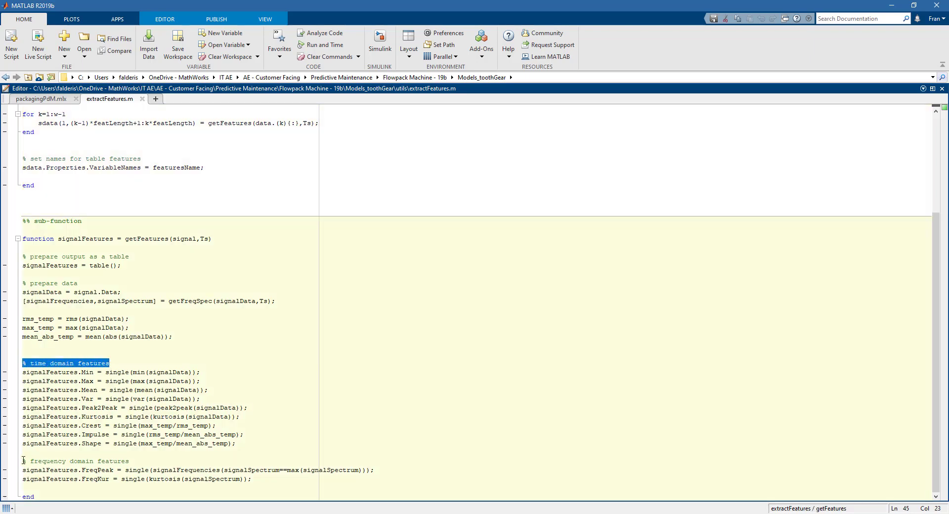
{"action": "left_click_drag", "start_coordinate": [23, 461], "coordinate": [130, 462]}
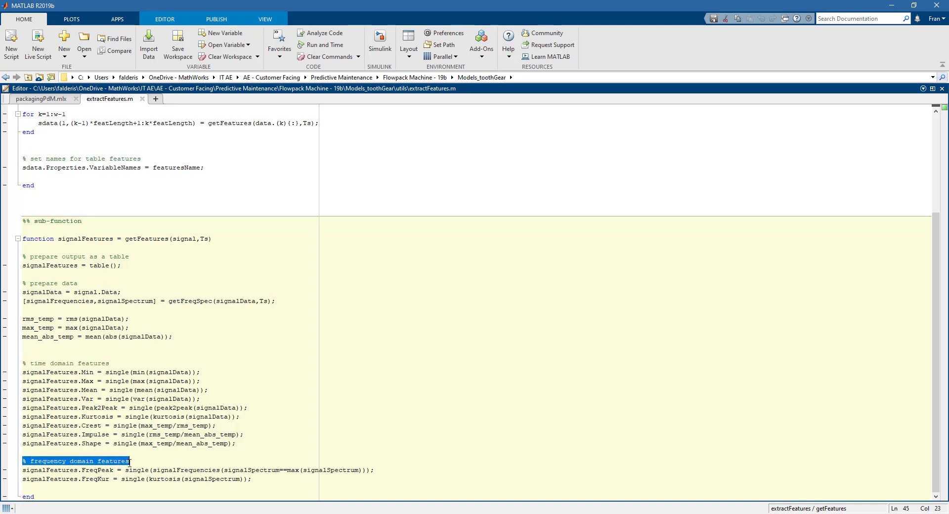
{"action": "left_click", "coordinate": [137, 352]}
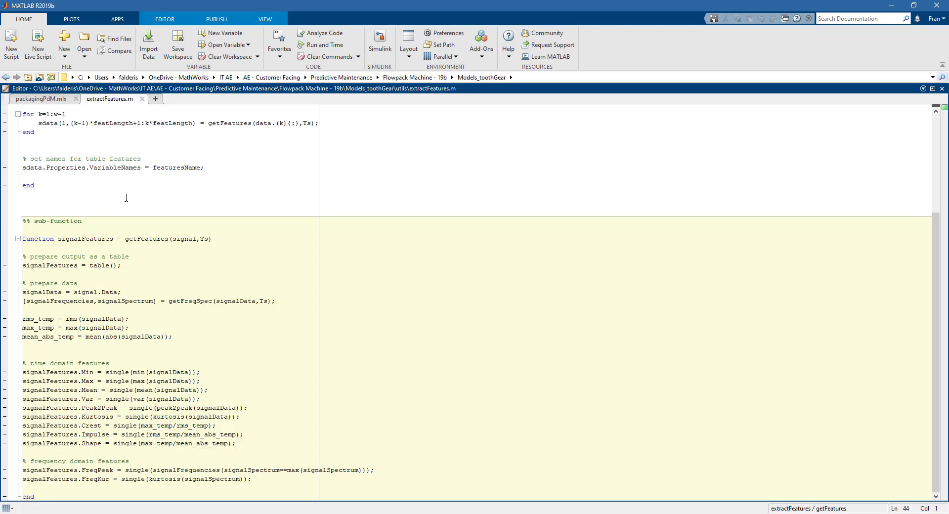
{"action": "left_click", "coordinate": [54, 102]}
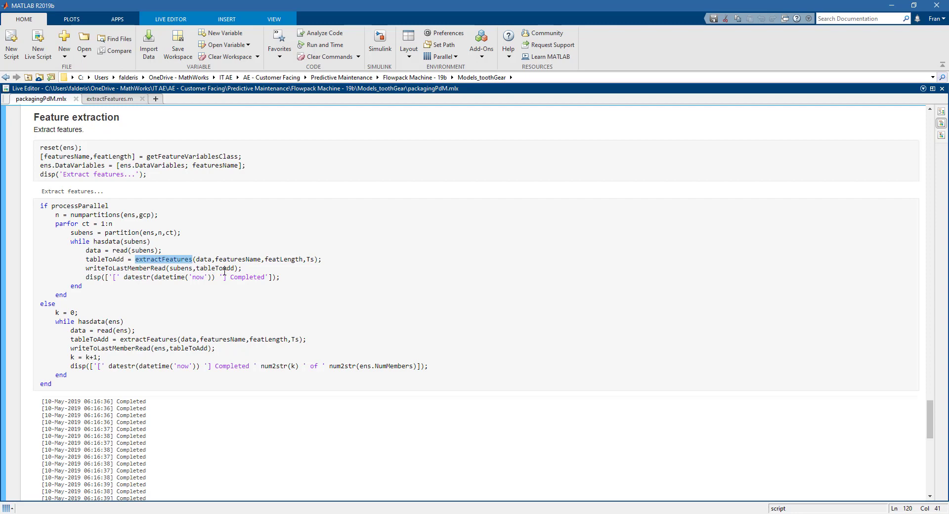
Scroll past the Completed log to the ens properties and the 8-by-36 head(featureData) table
{"action": "scroll", "coordinate": [232, 415], "scroll_direction": "down", "scroll_amount": 2}
{"action": "scroll", "coordinate": [233, 415], "scroll_direction": "down", "scroll_amount": 1}
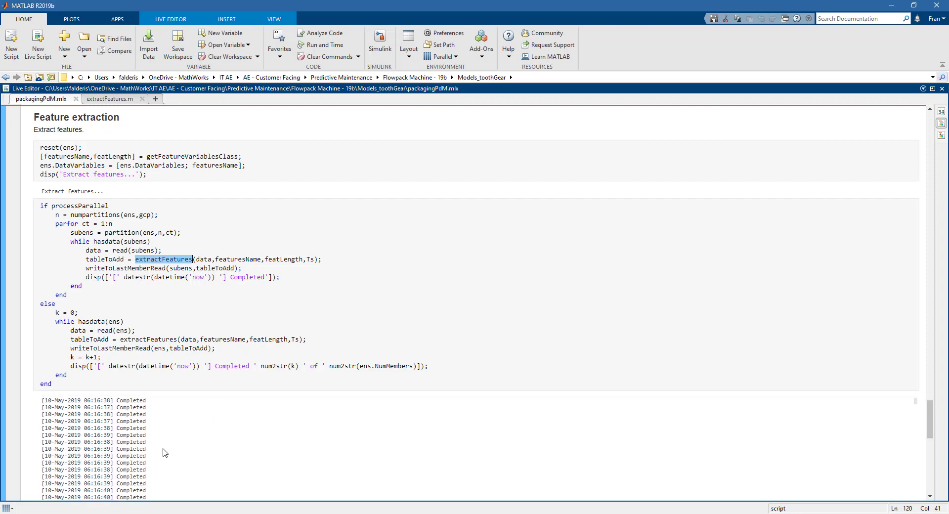
{"action": "scroll", "coordinate": [158, 452], "scroll_direction": "down", "scroll_amount": 1}
{"action": "scroll", "coordinate": [157, 452], "scroll_direction": "down", "scroll_amount": 10}
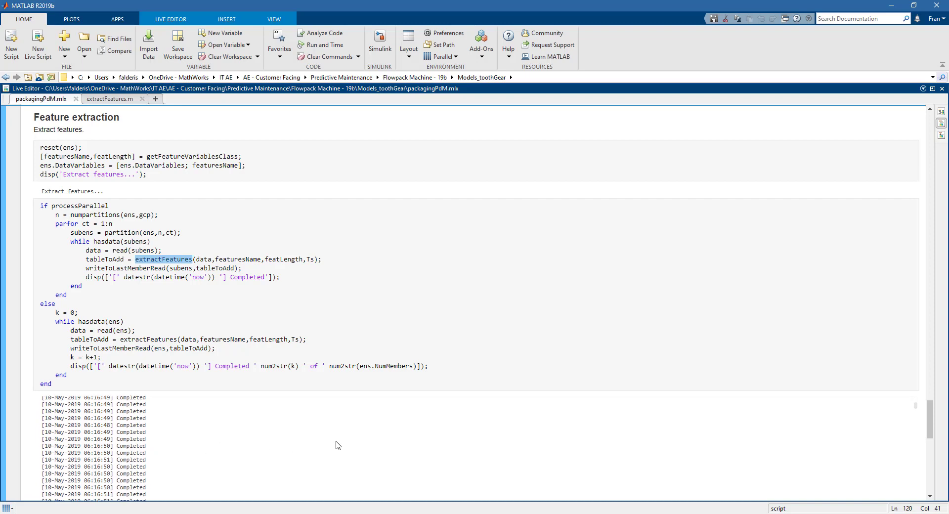
{"action": "left_click_drag", "start_coordinate": [934, 429], "coordinate": [935, 443]}
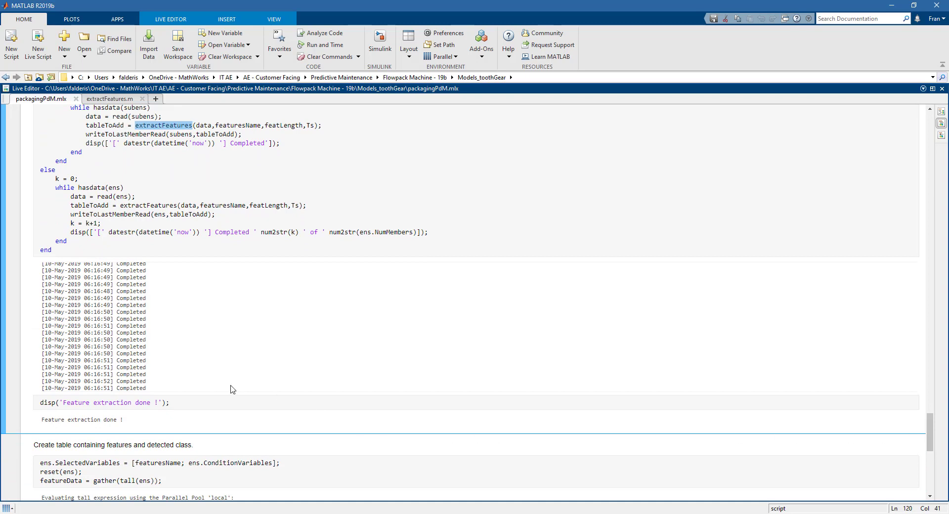
{"action": "scroll", "coordinate": [160, 435], "scroll_direction": "down", "scroll_amount": 1}
{"action": "scroll", "coordinate": [160, 435], "scroll_direction": "down", "scroll_amount": 3}
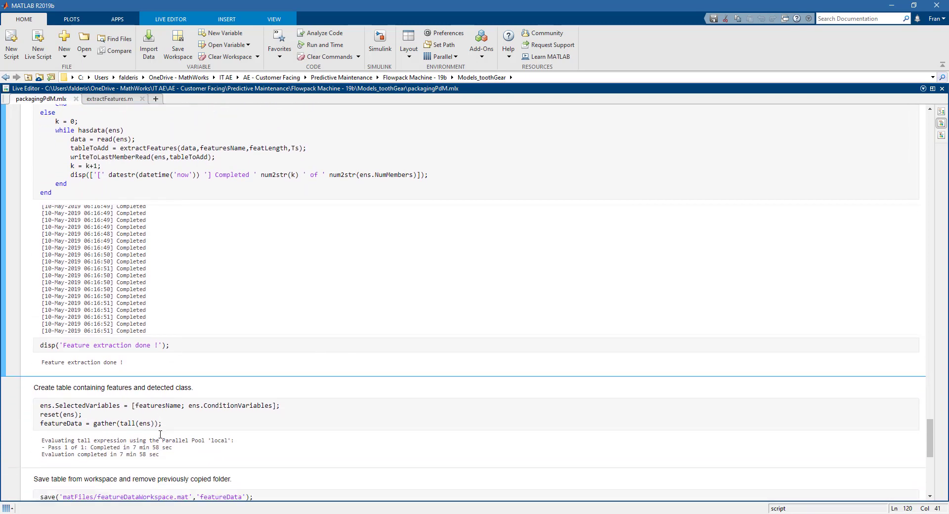
{"action": "scroll", "coordinate": [158, 467], "scroll_direction": "down", "scroll_amount": 3}
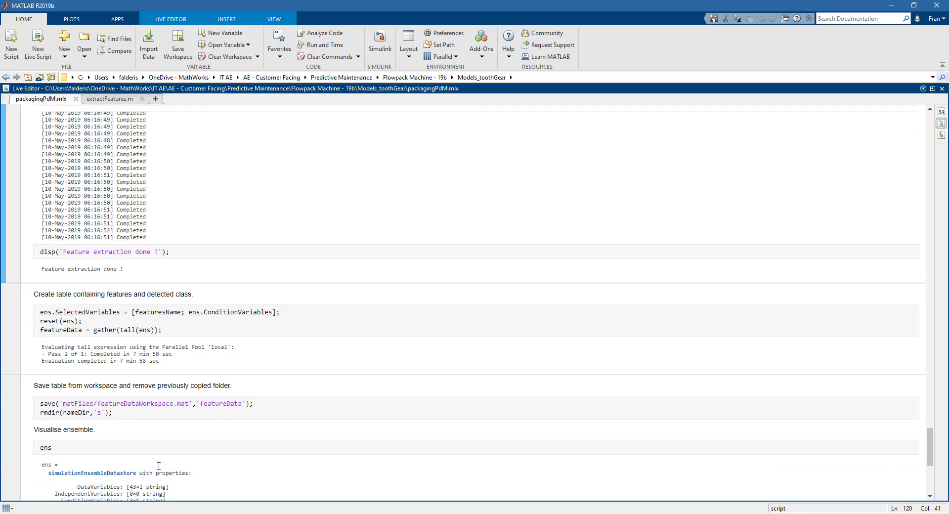
{"action": "scroll", "coordinate": [159, 469], "scroll_direction": "down", "scroll_amount": 2}
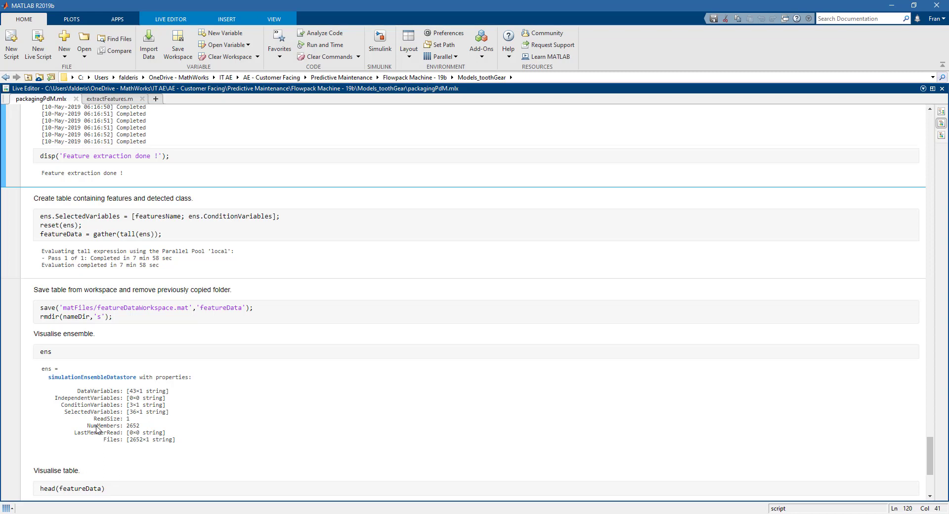
{"action": "scroll", "coordinate": [96, 429], "scroll_direction": "down", "scroll_amount": 5}
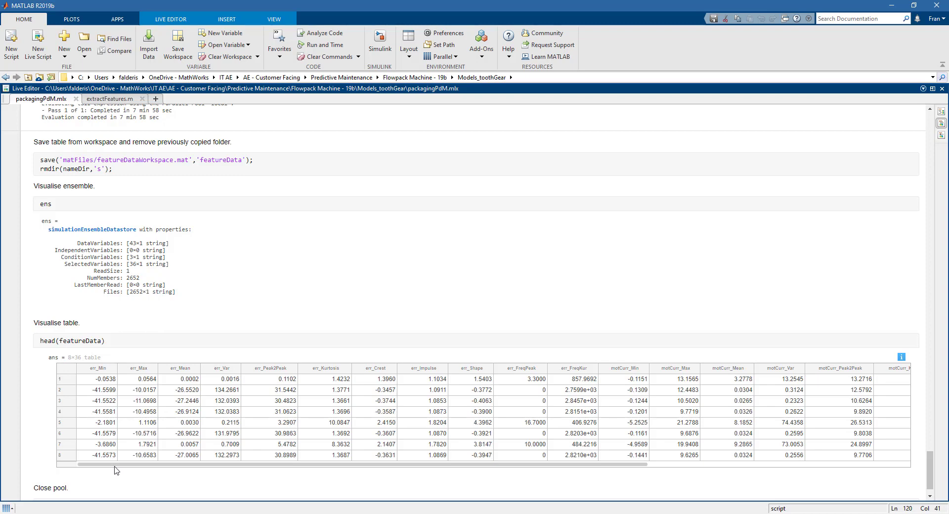
{"action": "left_click_drag", "start_coordinate": [110, 467], "coordinate": [265, 473]}
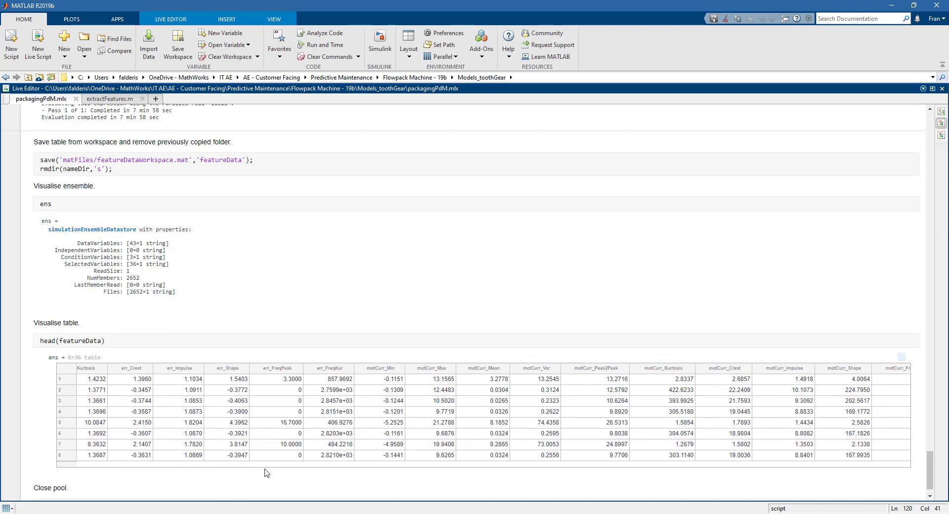
{"action": "mouse_move", "coordinate": [273, 468]}
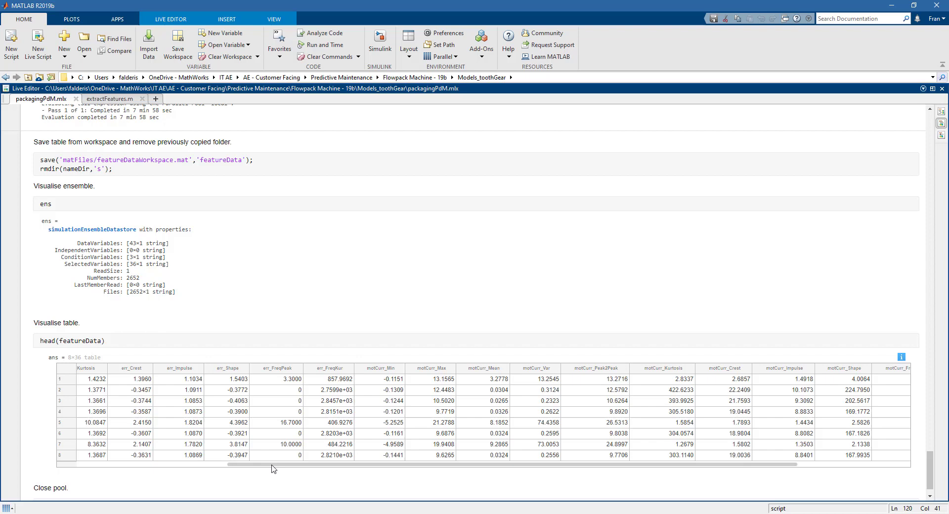
{"action": "left_click_drag", "start_coordinate": [273, 468], "coordinate": [119, 465]}
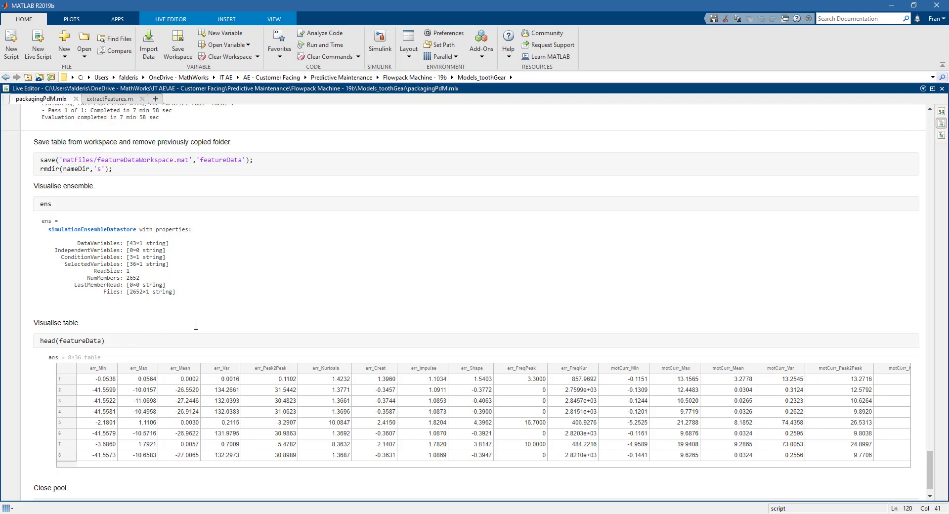
{"action": "scroll", "coordinate": [196, 326], "scroll_direction": "down", "scroll_amount": 1}
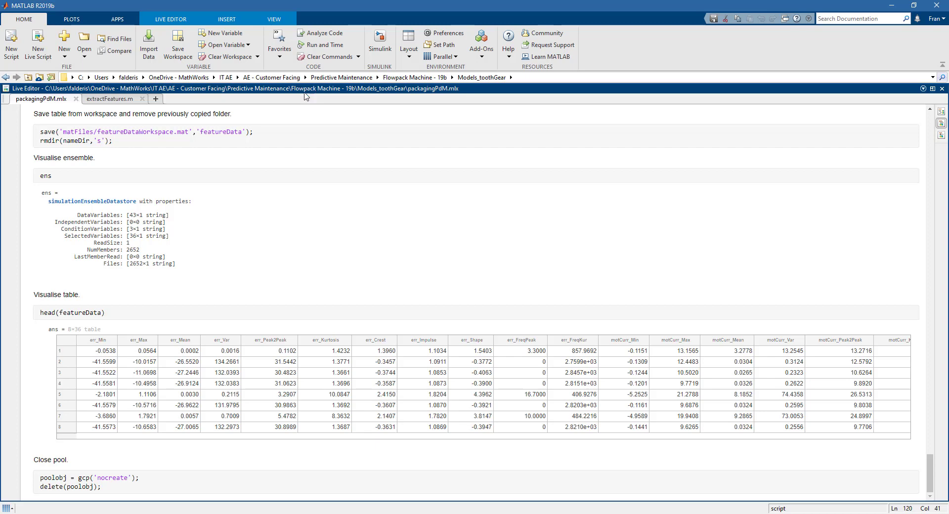
Launch Diagnostic Feature Designer from the Apps gallery and maximize its window
{"action": "left_click", "coordinate": [118, 22]}
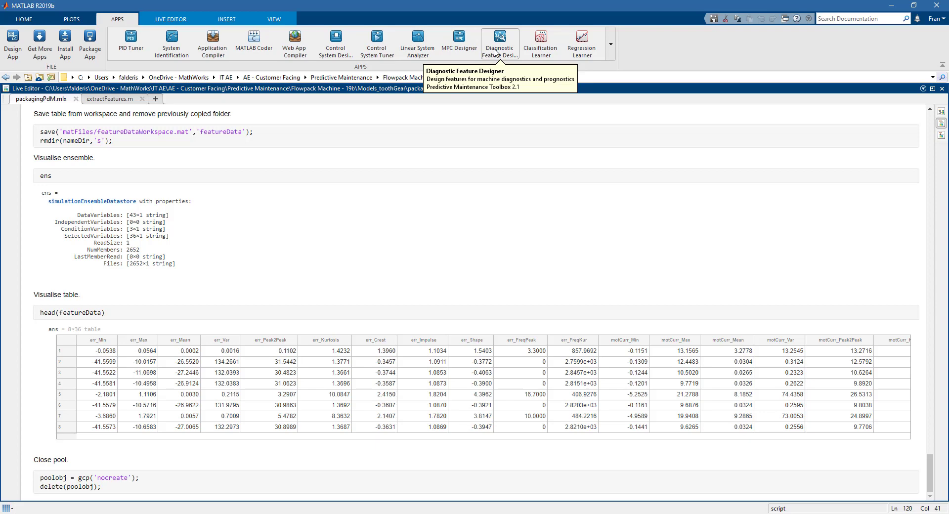
{"action": "left_click", "coordinate": [494, 52]}
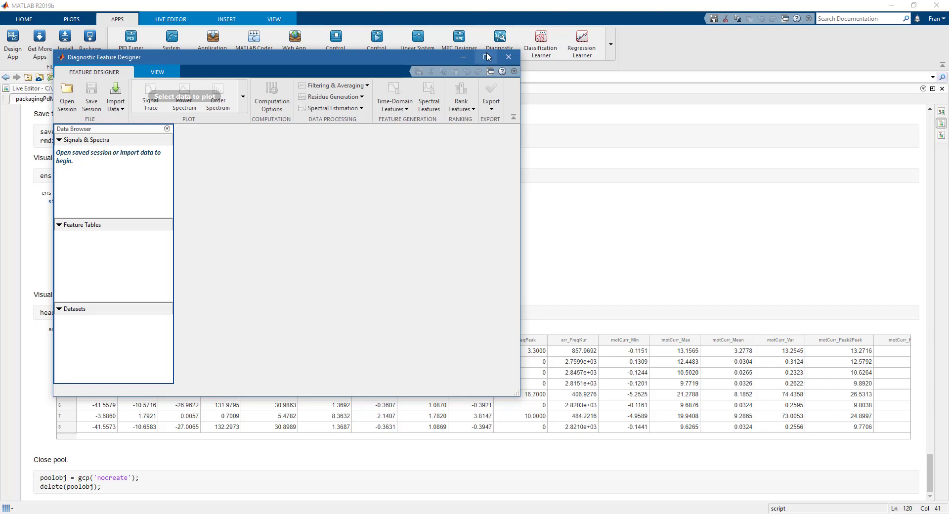
{"action": "left_click", "coordinate": [487, 57]}
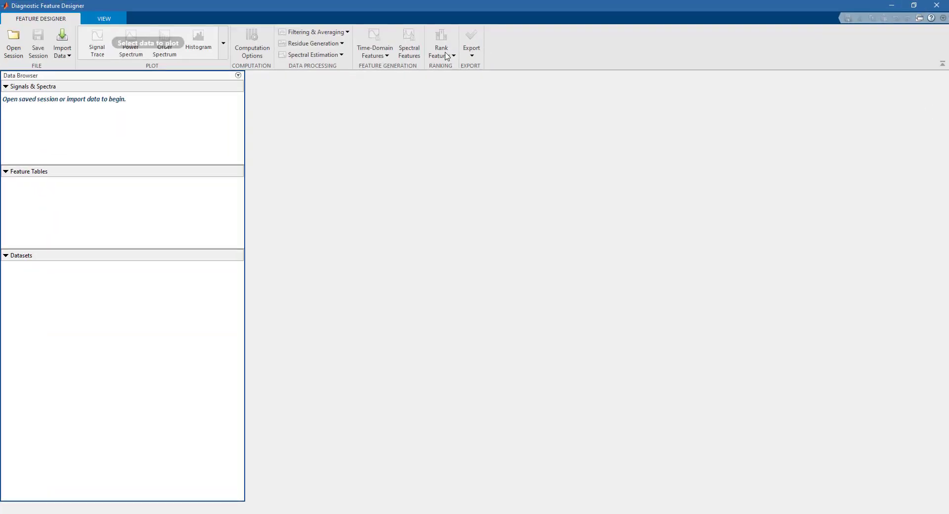
Import the ens multi-member ensemble as Ensemble1 with default variable settings
{"action": "left_click", "coordinate": [68, 55]}
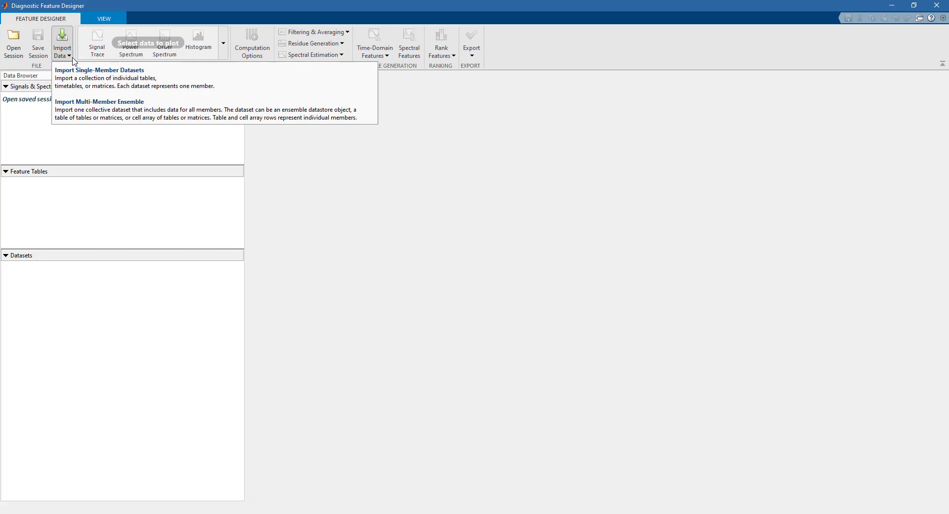
{"action": "left_click", "coordinate": [98, 113]}
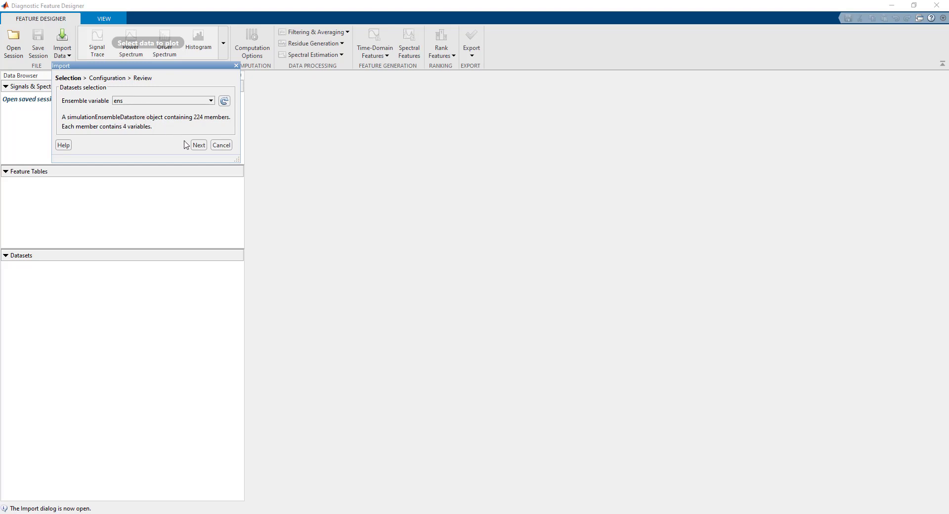
{"action": "left_click", "coordinate": [198, 146]}
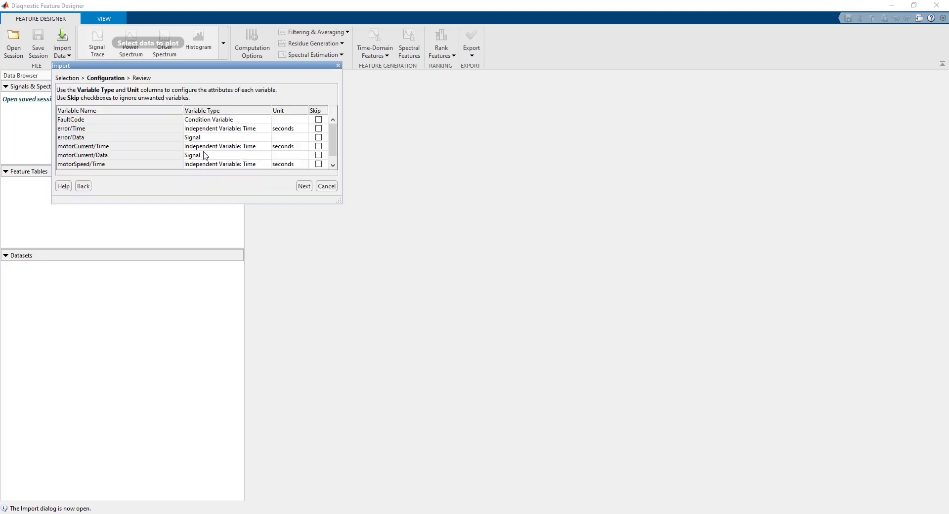
{"action": "left_click", "coordinate": [303, 186]}
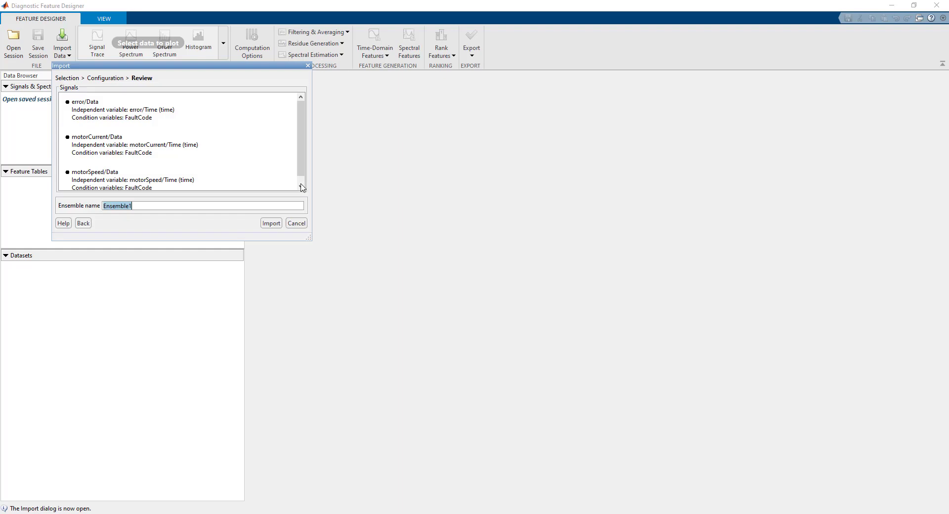
{"action": "left_click", "coordinate": [272, 223]}
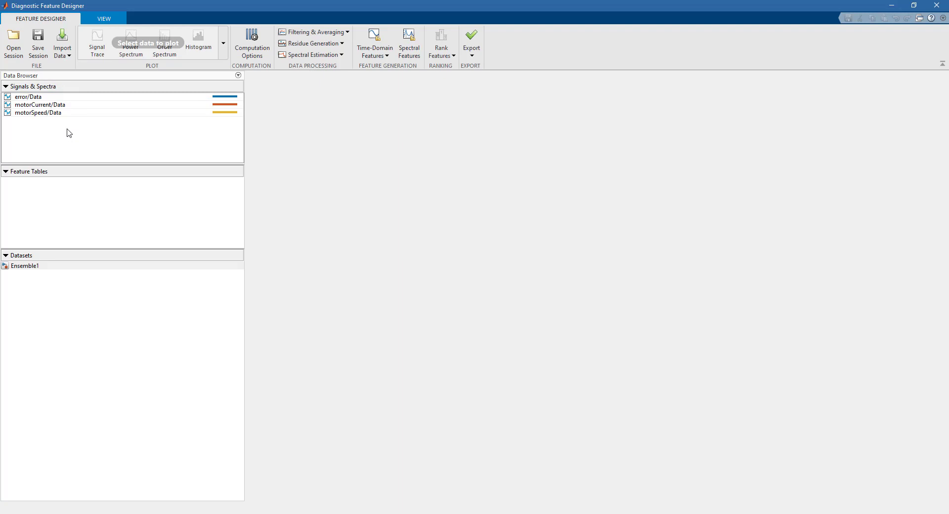
Select motorCurrent/Data and accept the default computation options
{"action": "left_click", "coordinate": [48, 106]}
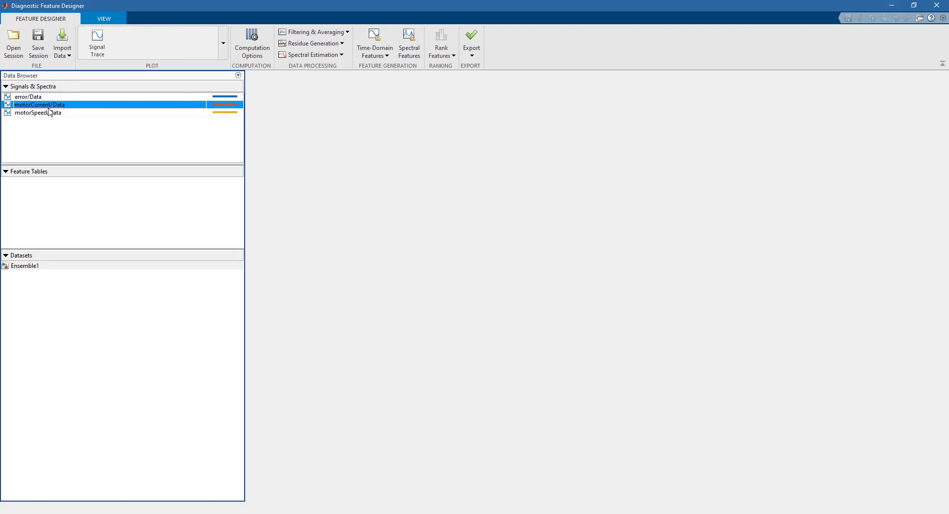
{"action": "left_click", "coordinate": [251, 44]}
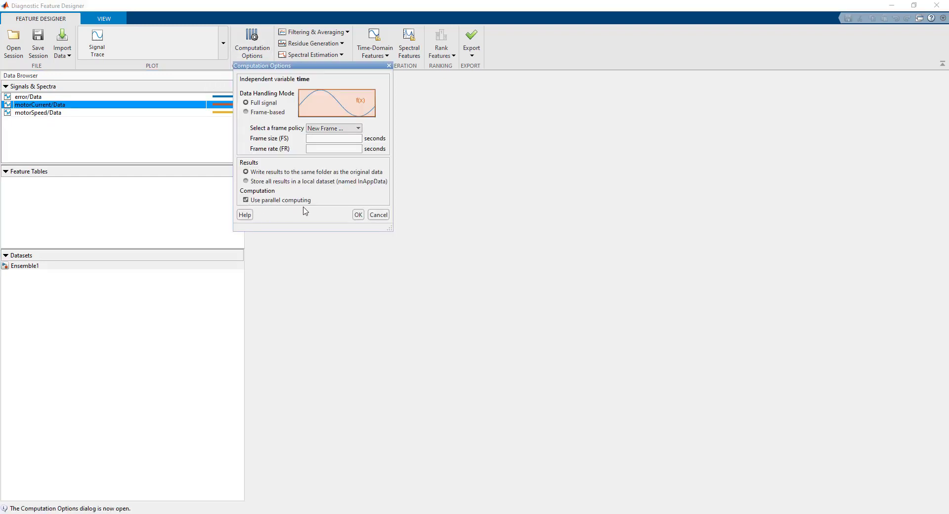
{"action": "left_click", "coordinate": [358, 214]}
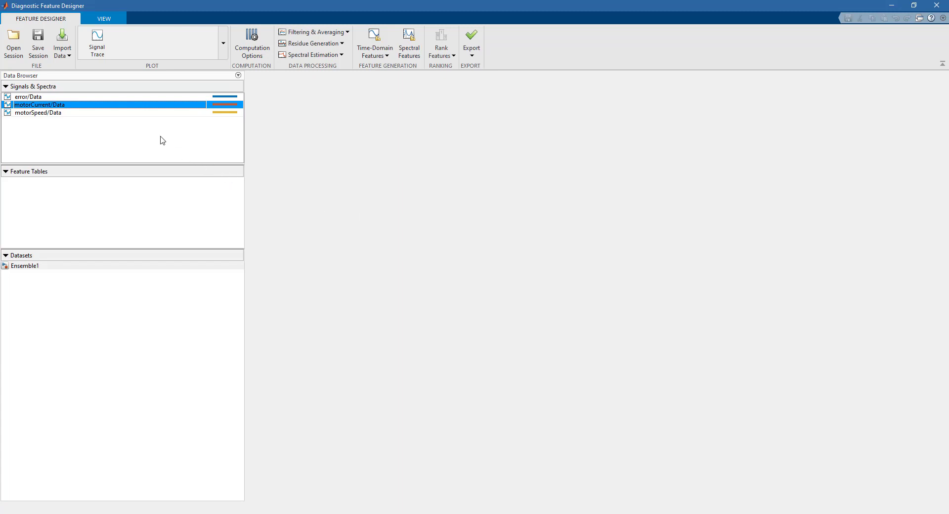
Plot the motorCurrent/Data signal traces, narrowed to roughly the first 0.6 seconds
{"action": "left_click", "coordinate": [105, 46]}
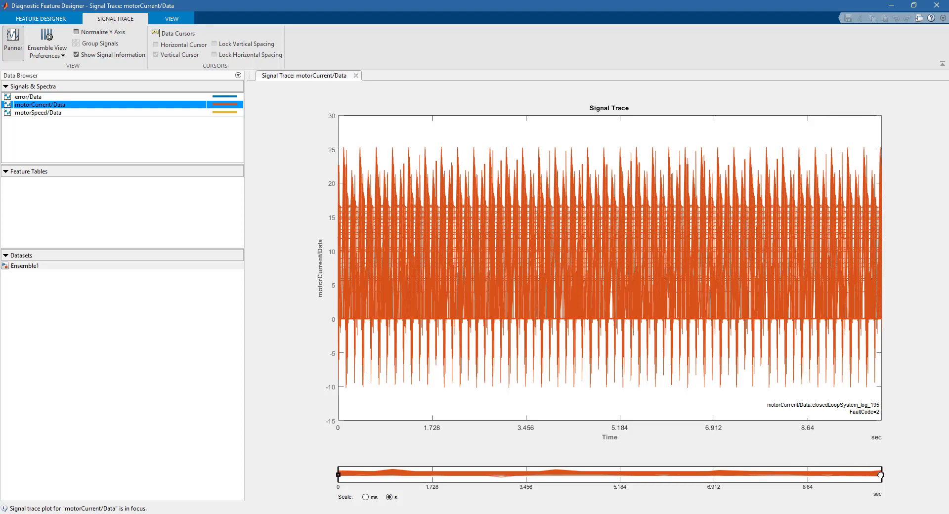
{"action": "left_click_drag", "start_coordinate": [874, 476], "coordinate": [372, 474]}
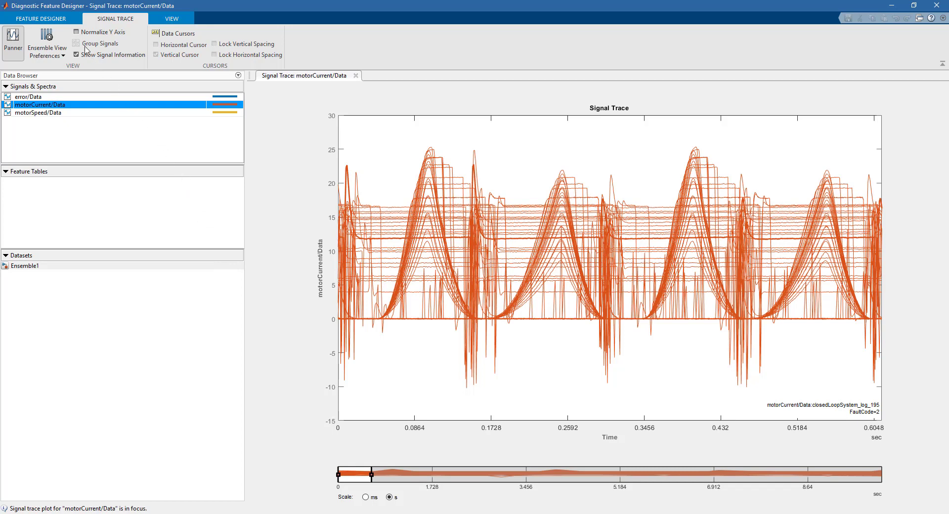
{"action": "left_click", "coordinate": [37, 20]}
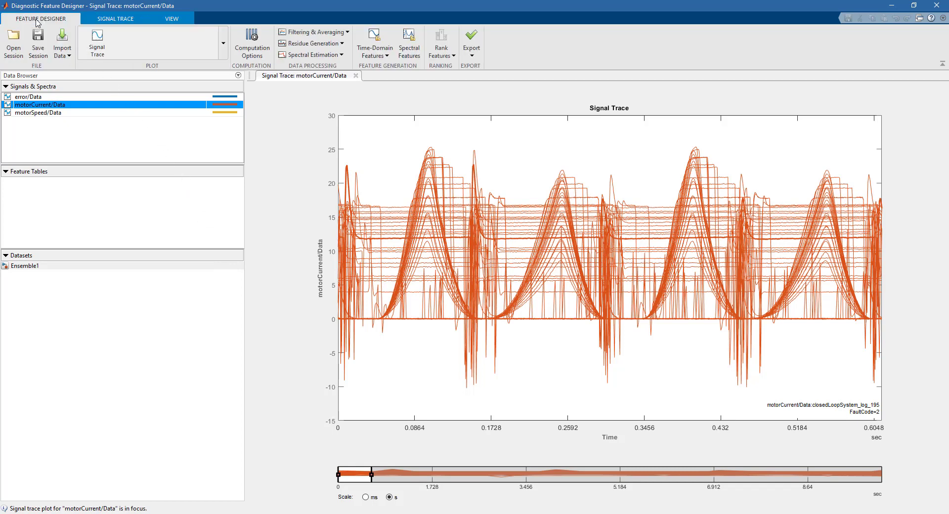
Open the Signal Features settings with motorCurrent/Data as the signal and all features selected
{"action": "left_click", "coordinate": [388, 57]}
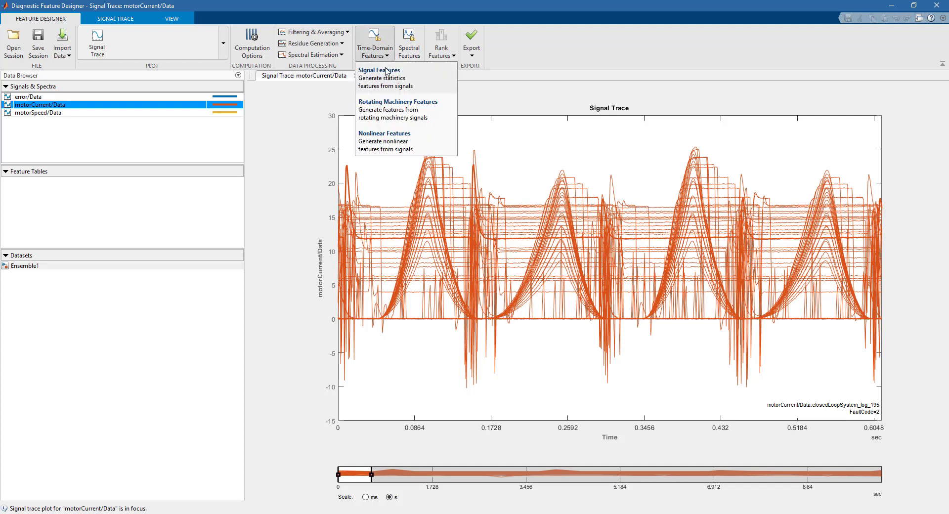
{"action": "left_click", "coordinate": [386, 72]}
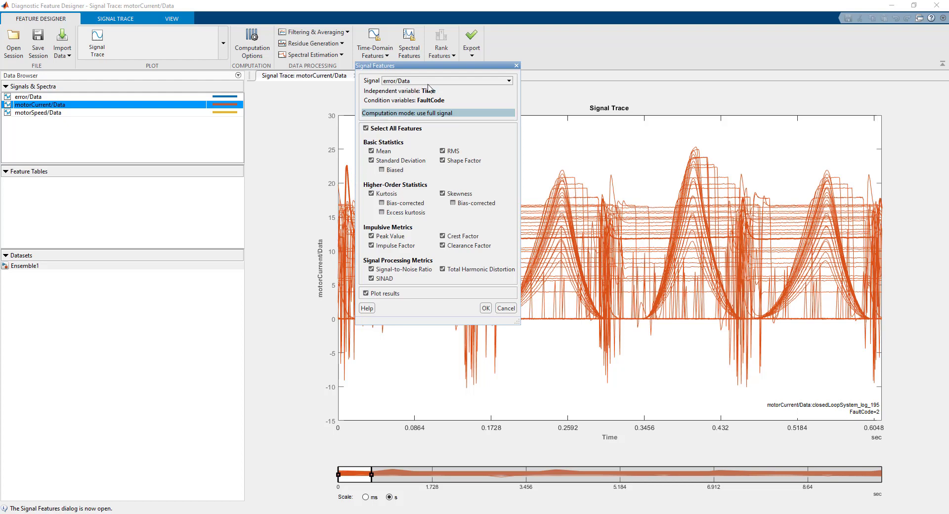
{"action": "left_click", "coordinate": [442, 82]}
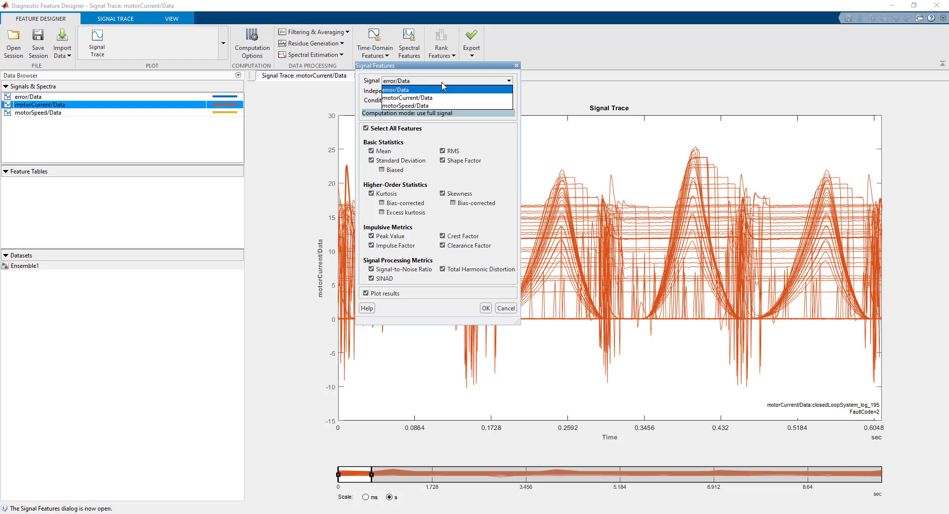
{"action": "left_click", "coordinate": [413, 97]}
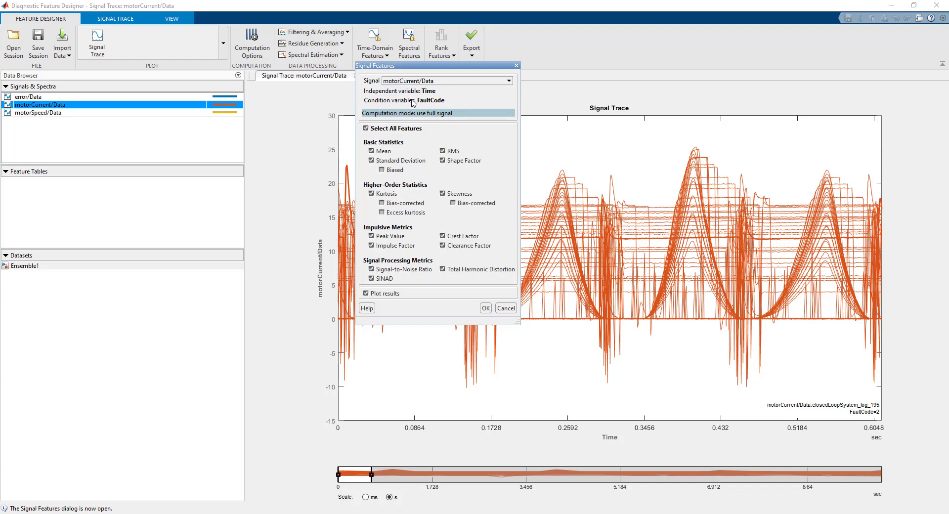
{"action": "left_click", "coordinate": [366, 129]}
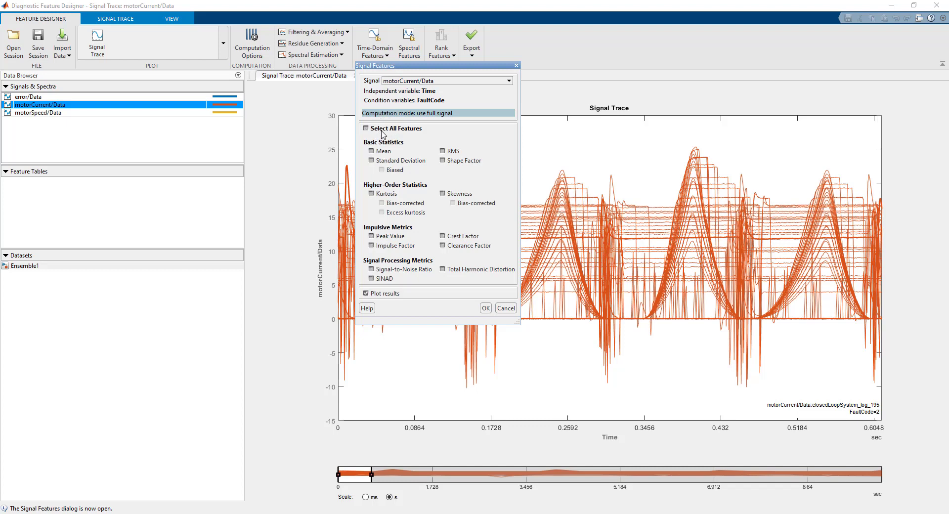
{"action": "left_click", "coordinate": [366, 129]}
Keep only mean, RMS, kurtosis, skewness, crest and clearance factors, without plotting, and compute them
{"action": "left_click", "coordinate": [372, 160]}
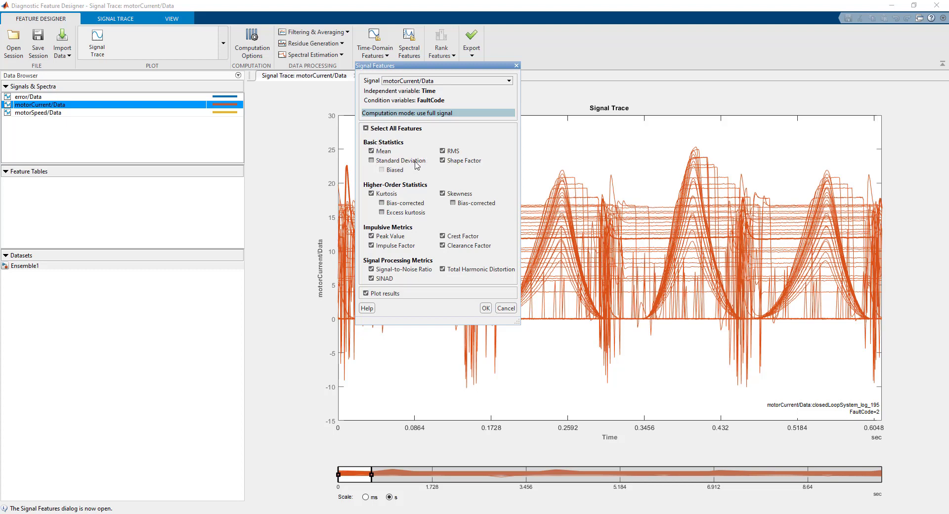
{"action": "left_click", "coordinate": [441, 161]}
{"action": "left_click", "coordinate": [372, 235]}
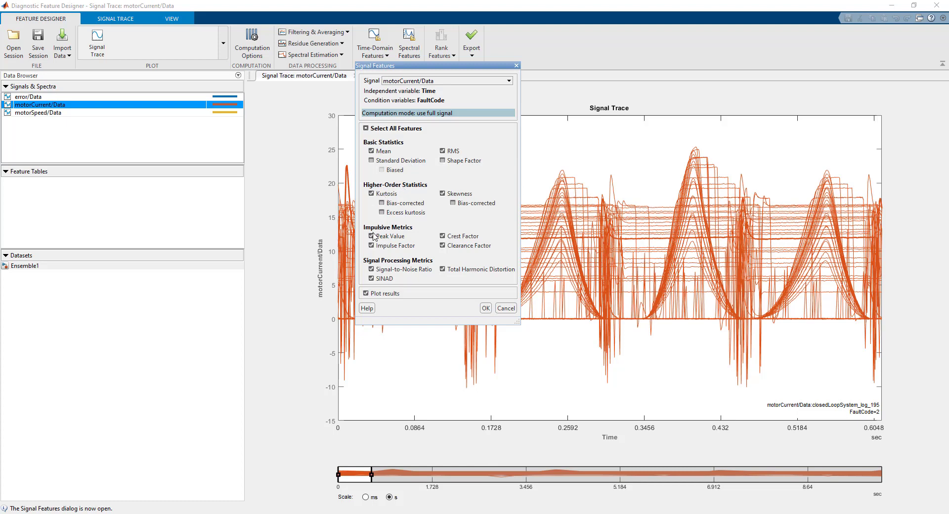
{"action": "left_click", "coordinate": [372, 269]}
{"action": "left_click", "coordinate": [372, 278]}
{"action": "left_click", "coordinate": [442, 269]}
{"action": "left_click", "coordinate": [391, 293]}
{"action": "left_click", "coordinate": [485, 308]}
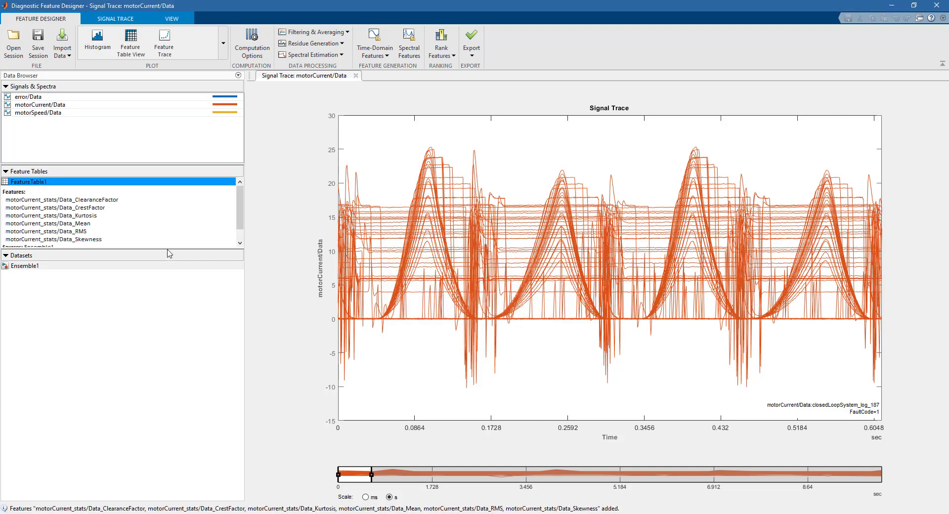
Enlarge the Feature Tables pane and show FeatureTable1's per-member values with FaultCode in Feature Table View
{"action": "left_click_drag", "start_coordinate": [166, 247], "coordinate": [138, 291]}
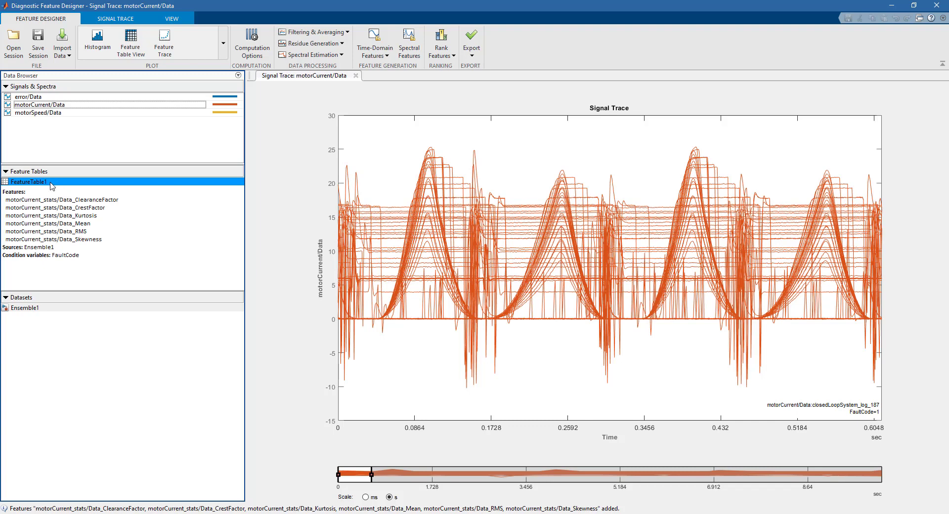
{"action": "left_click", "coordinate": [130, 52]}
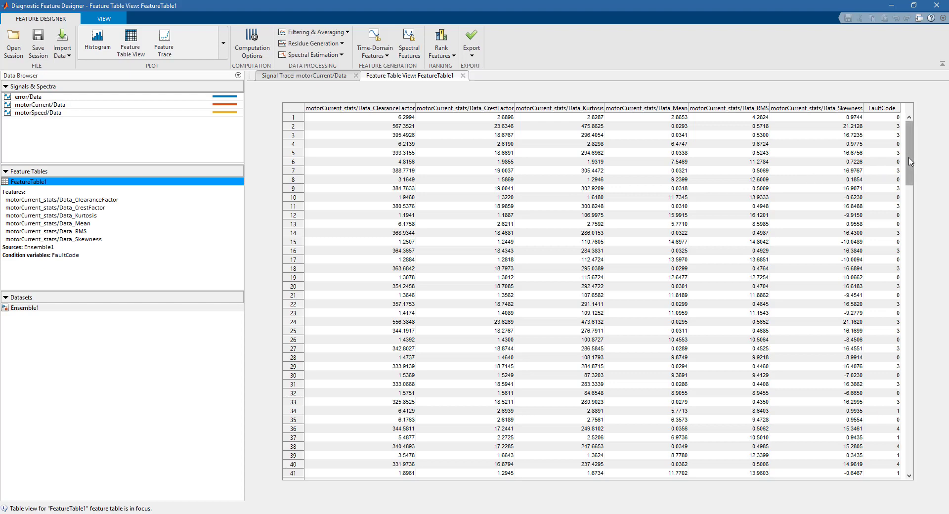
{"action": "mouse_move", "coordinate": [912, 163]}
{"action": "left_mouse_down"}
{"action": "mouse_move", "coordinate": [914, 251]}
{"action": "mouse_move", "coordinate": [907, 147]}
{"action": "left_mouse_up"}
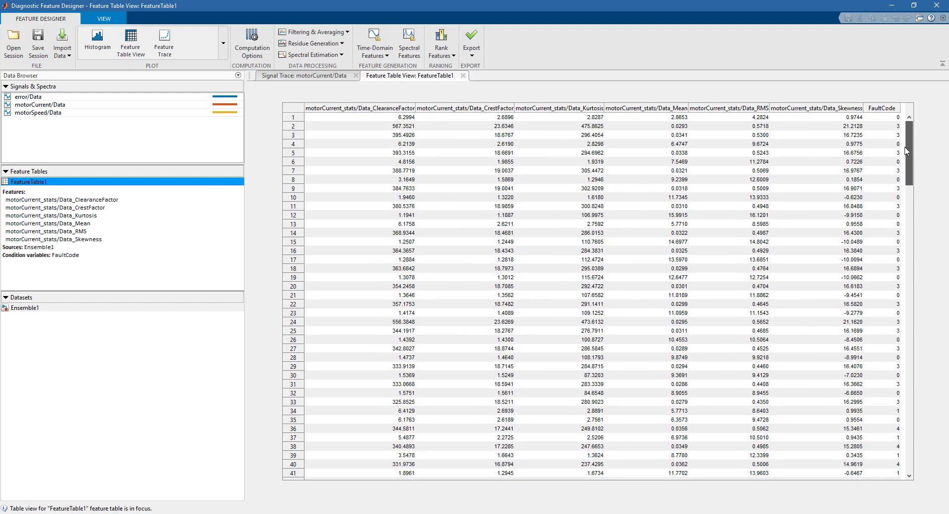
Export FeatureTable1 with FaultCode and all six motorCurrent features to the MATLAB workspace
{"action": "left_click", "coordinate": [475, 59]}
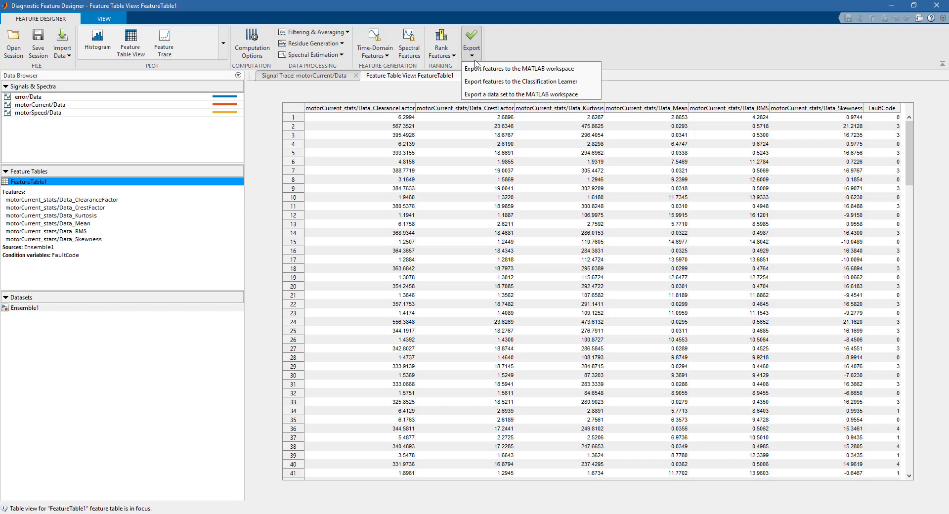
{"action": "left_click", "coordinate": [537, 73]}
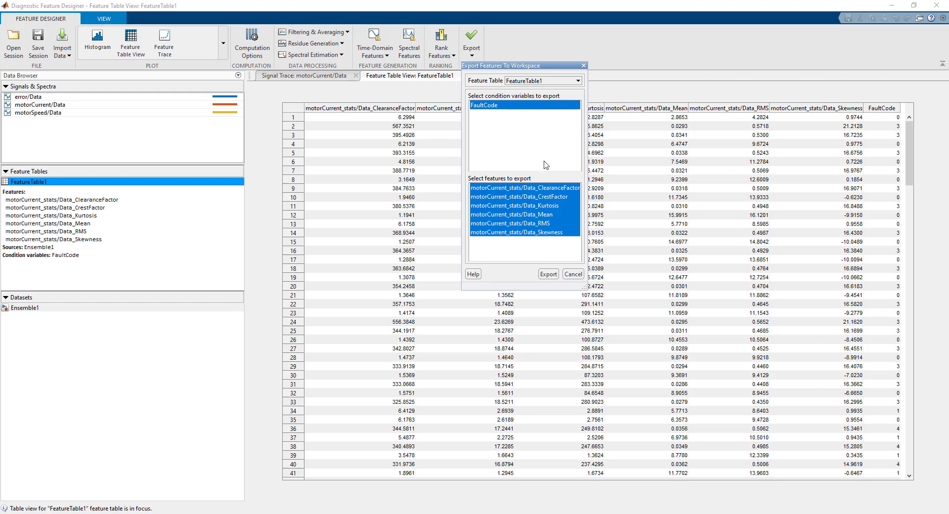
{"action": "left_click", "coordinate": [547, 274]}
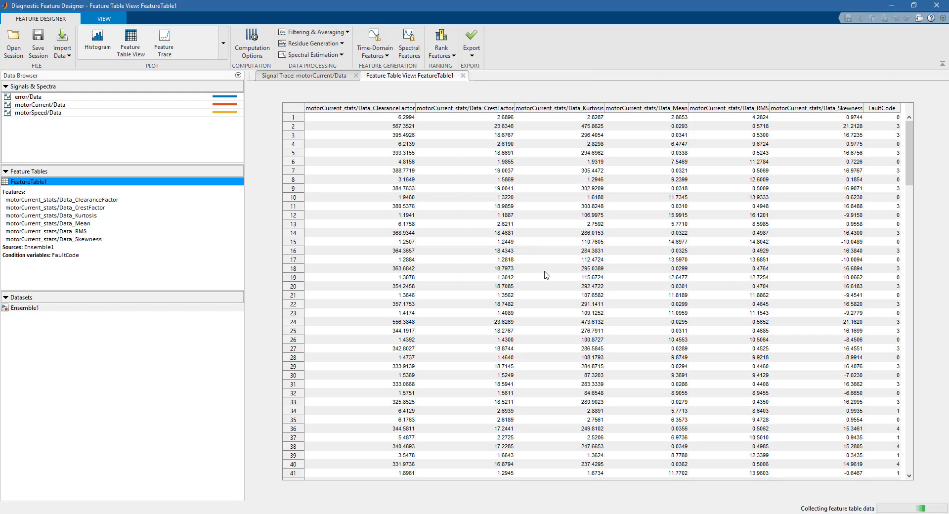